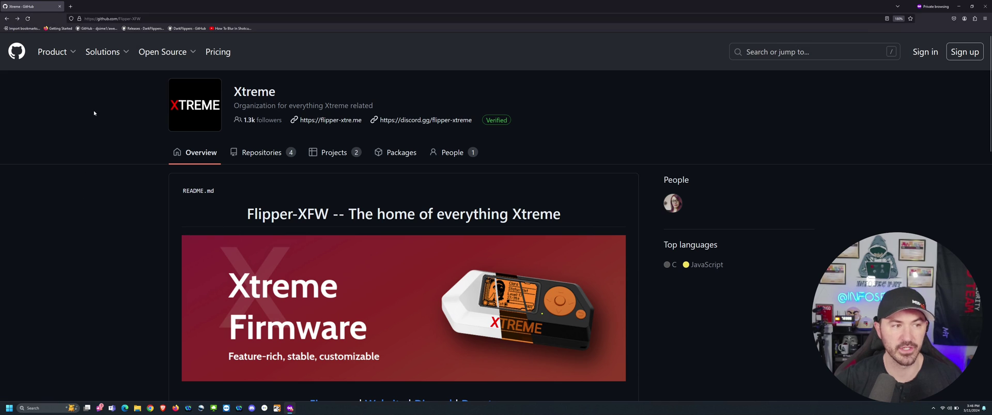
# - Open the Flipper-XFW Xtreme-Firmware repository and zoom the page in
pyautogui.scroll(-3, 170, 213)
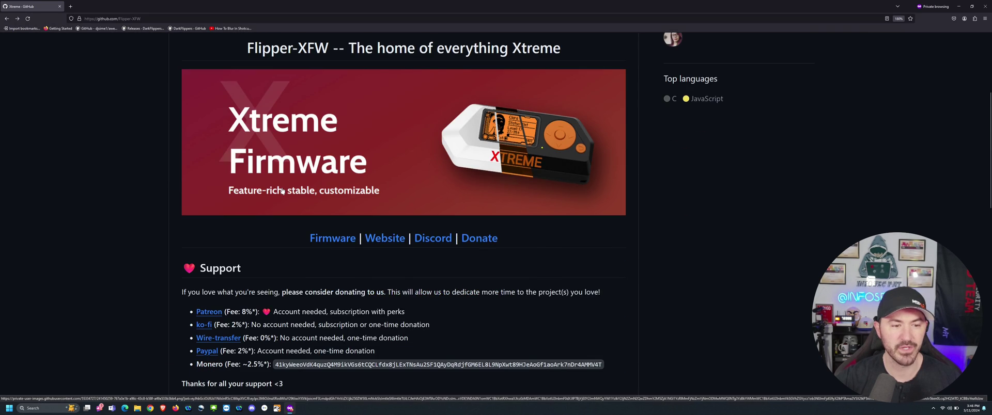
pyautogui.scroll(3, 171, 213)
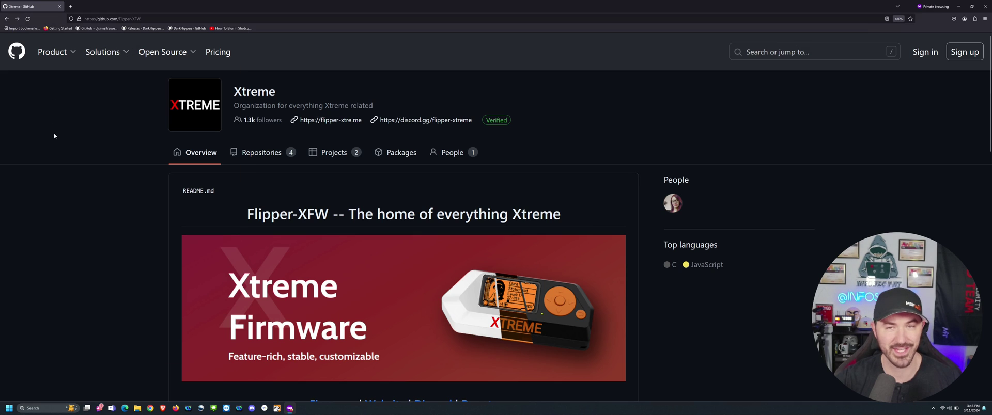
pyautogui.scroll(-3, 77, 144)
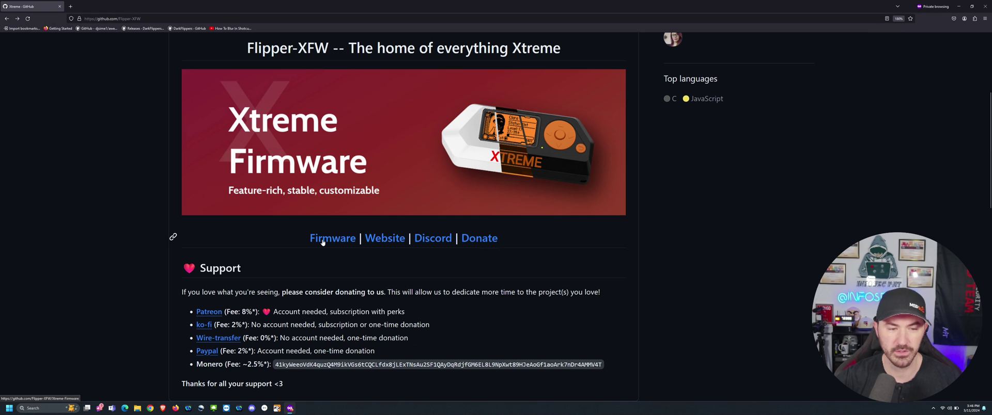
pyautogui.click(322, 240)
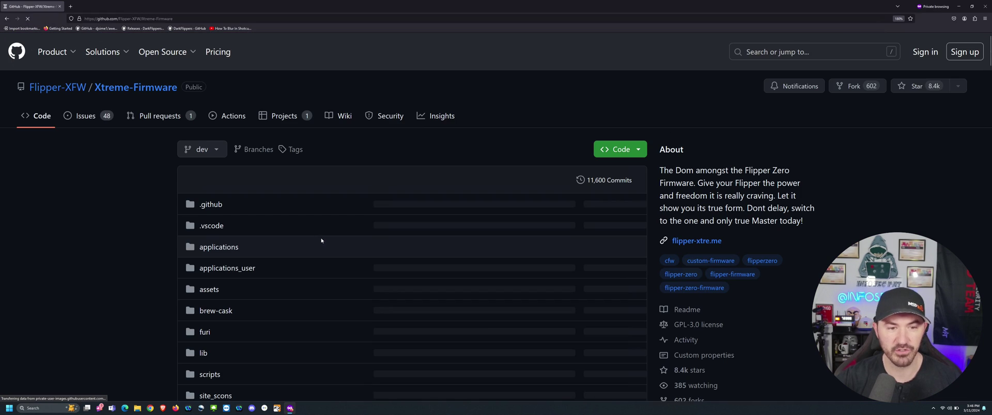
pyautogui.hotkey('ctrl', '+')
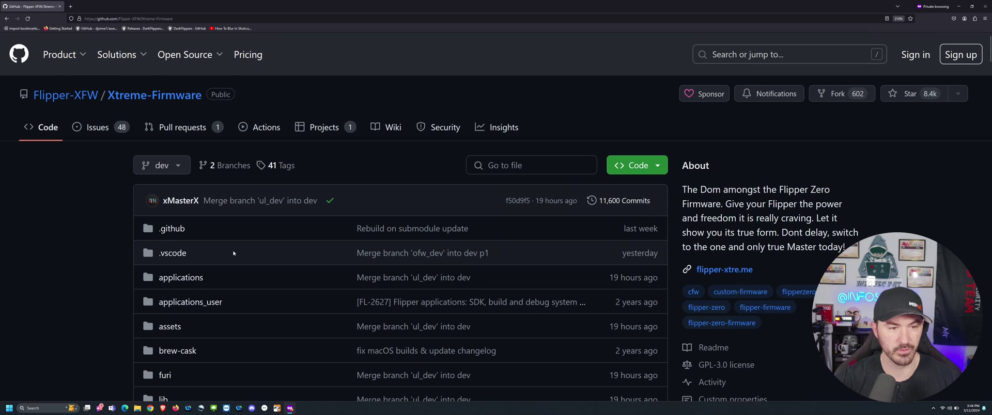
pyautogui.moveTo(242, 205)
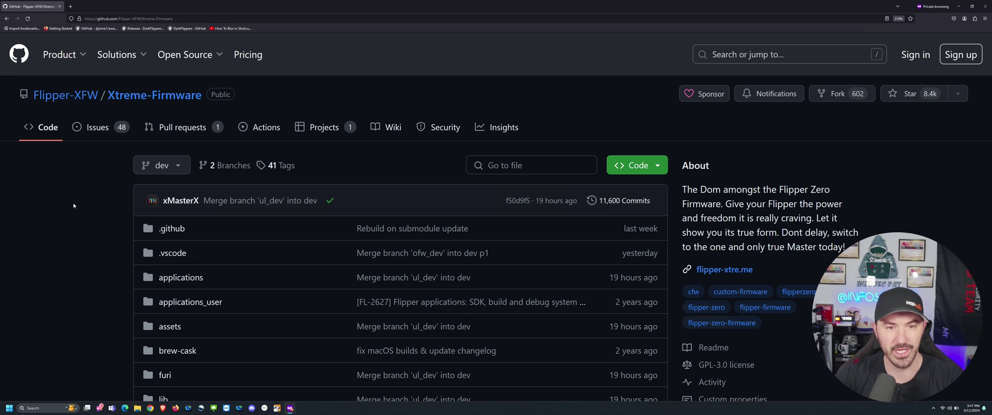
# - Scroll down to Releases and bring up the link menu for the XFW-0053_02022024 release
pyautogui.scroll(-1, 101, 220)
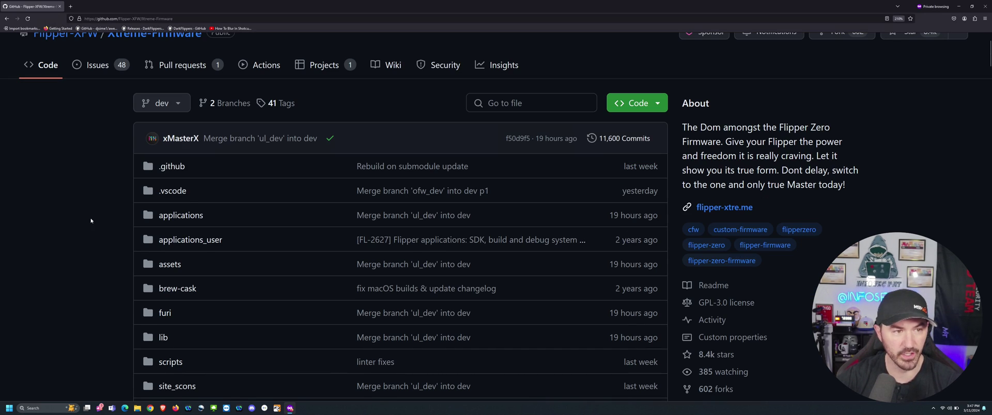
pyautogui.scroll(-1, 73, 214)
pyautogui.scroll(2, 71, 208)
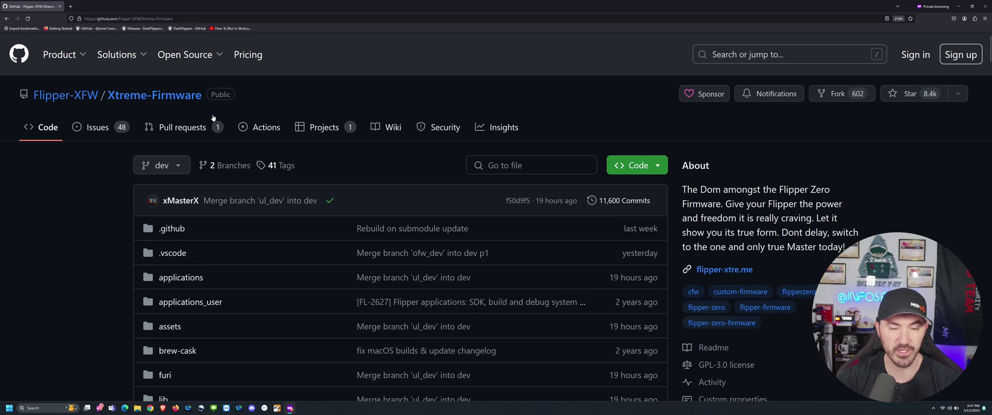
pyautogui.scroll(-3, 59, 207)
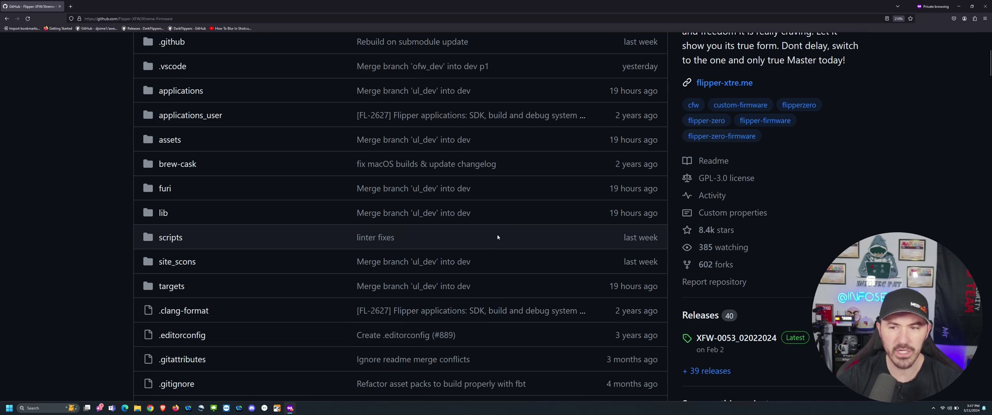
pyautogui.scroll(-2, 740, 245)
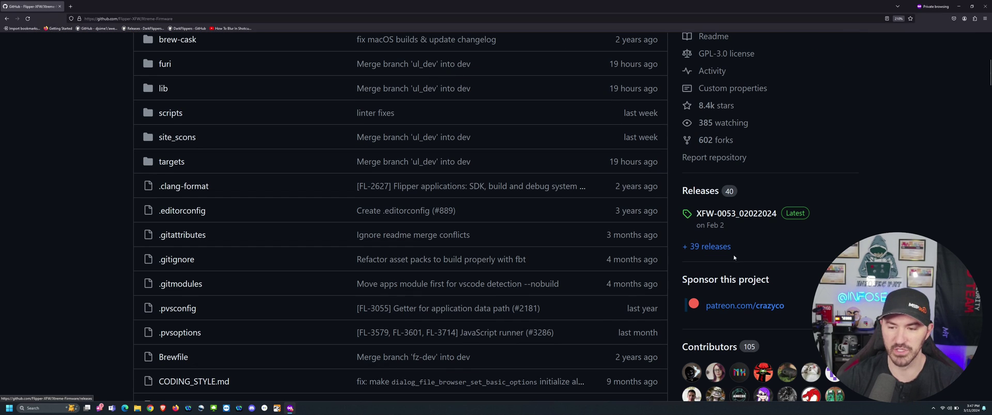
pyautogui.rightClick(751, 221)
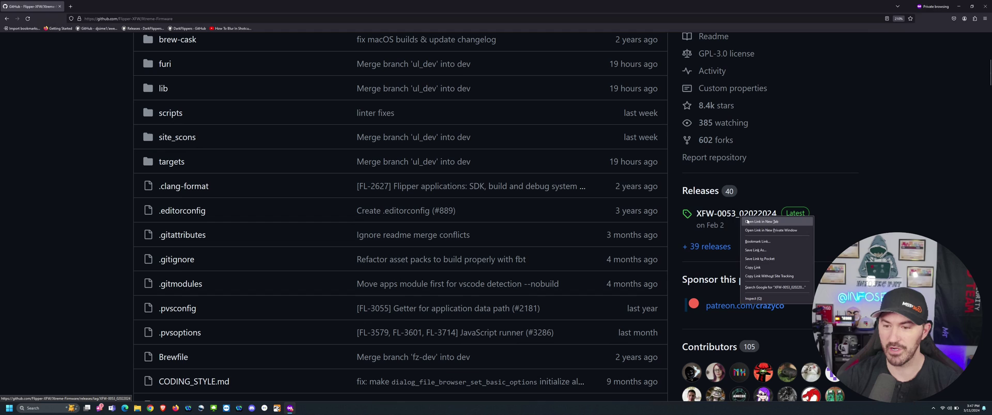
# - Open the XFW-0053_02022024 release in a new tab and highlight its Feb 2 release date
pyautogui.click(767, 223)
pyautogui.click(96, 6)
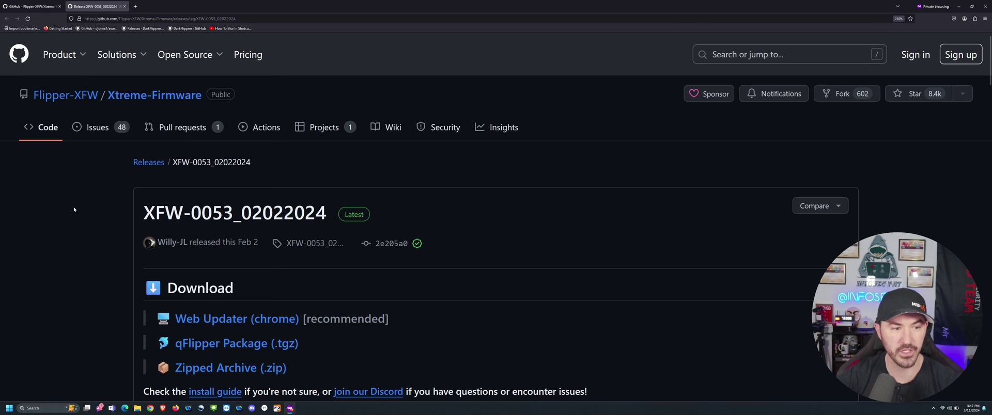
pyautogui.scroll(-1, 103, 204)
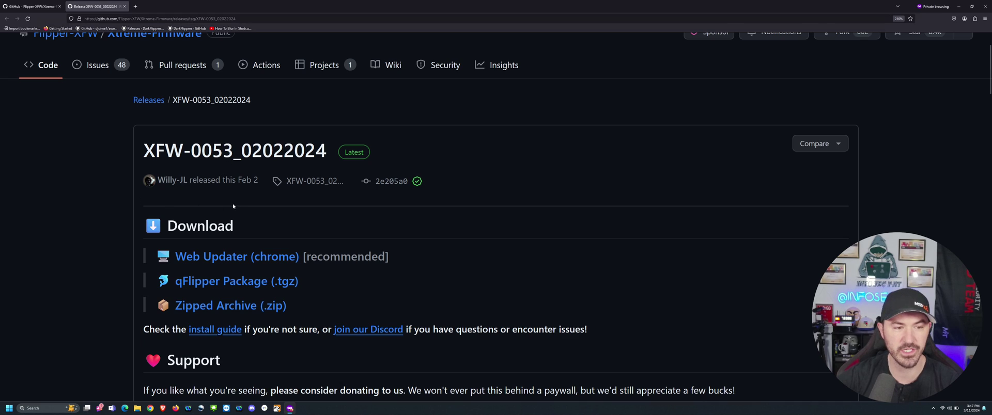
pyautogui.moveTo(262, 184); pyautogui.dragTo(242, 181)
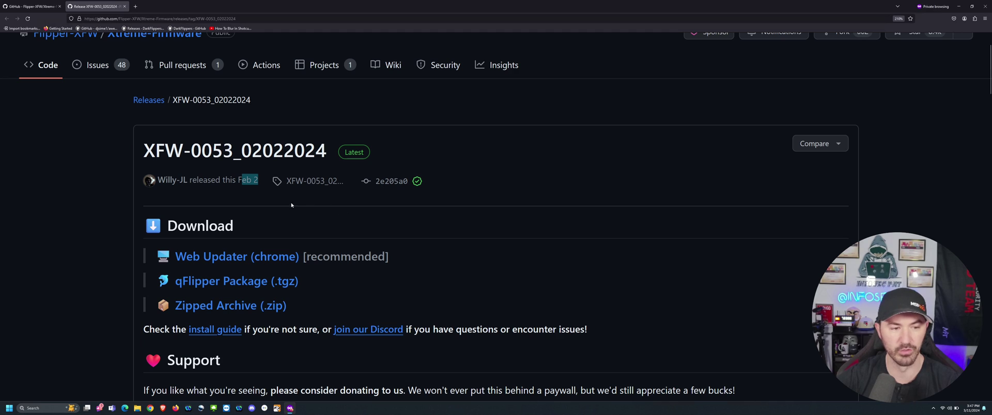
pyautogui.scroll(-1, 95, 211)
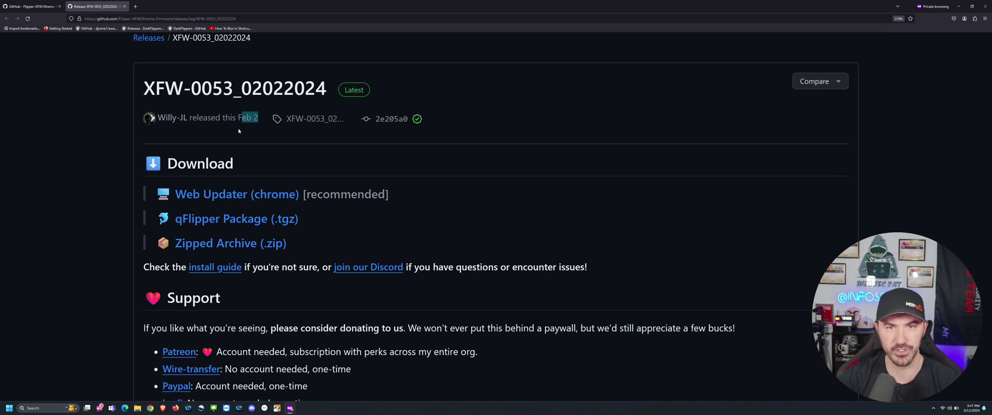
# - Open the Web Updater (chrome) link in a new tab, then launch a Chrome incognito window
pyautogui.rightClick(283, 198)
pyautogui.click(285, 202)
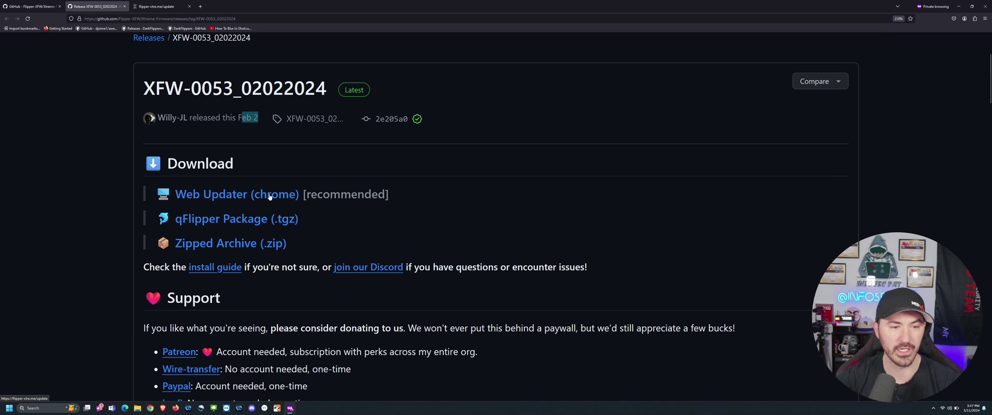
pyautogui.click(166, 6)
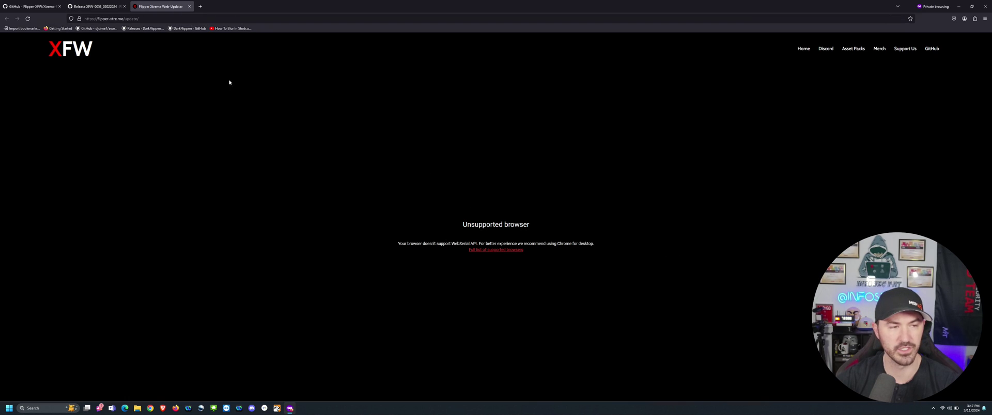
pyautogui.rightClick(150, 408)
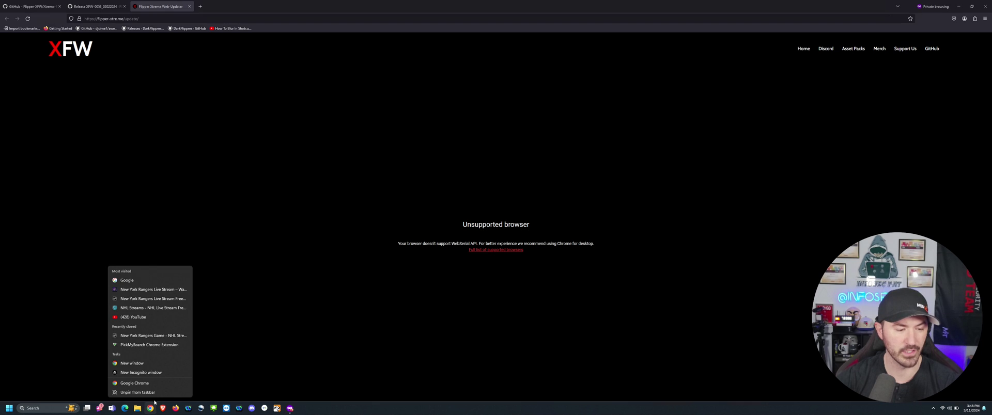
pyautogui.click(144, 373)
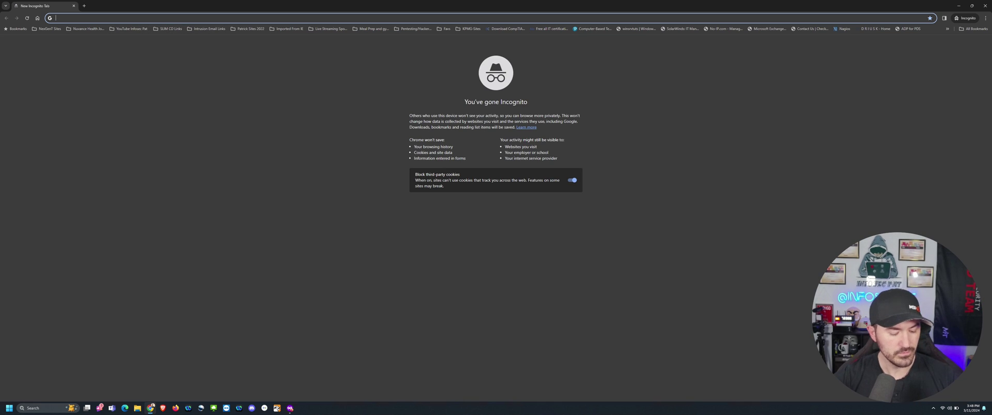
# - Load the updater address from Firefox in Chrome incognito and zoom it to 200%
pyautogui.hotkey('alt', 'Tab')
pyautogui.hotkey('ctrl', 'l')
pyautogui.hotkey('ctrl', 'c')
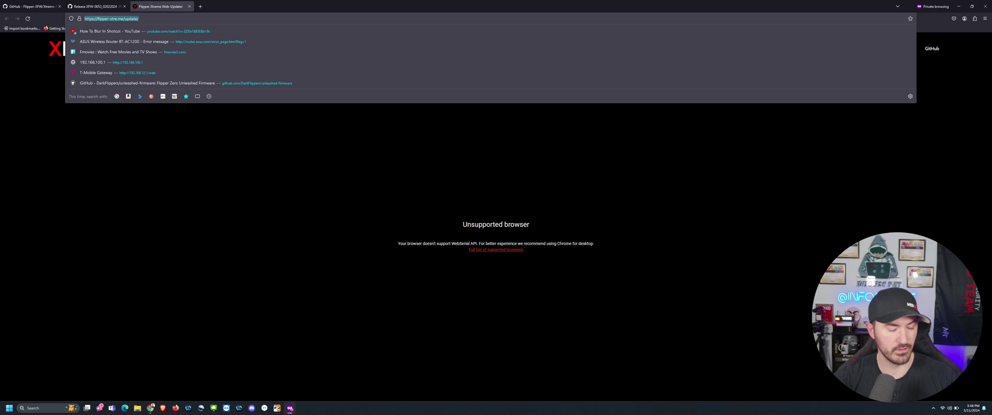
pyautogui.hotkey('alt', 'Tab')
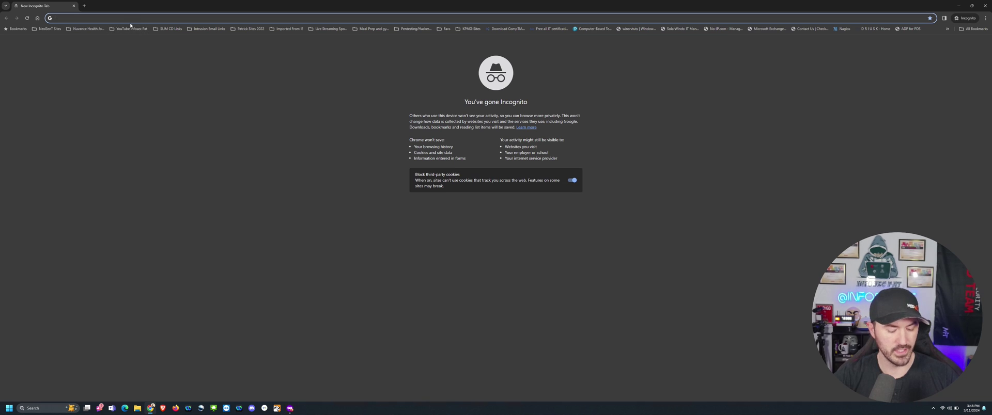
pyautogui.hotkey('ctrl', 'v')
pyautogui.press('Return')
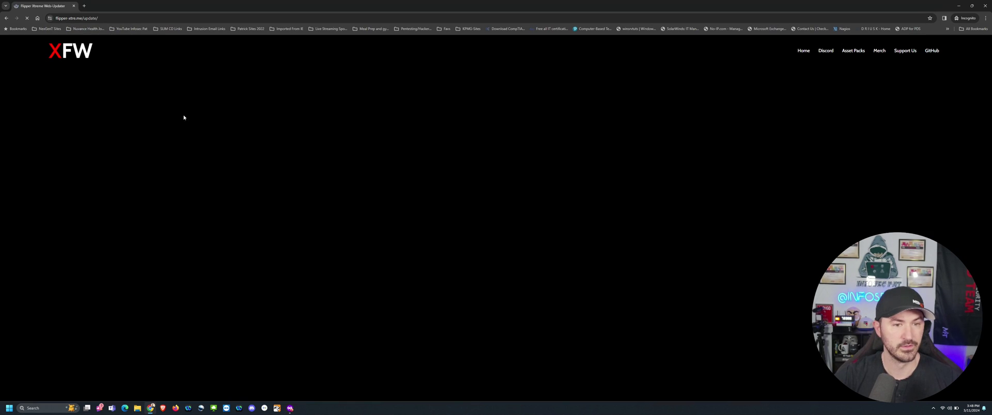
pyautogui.hotkey('ctrl', '+')
pyautogui.hotkey('ctrl', '+')
pyautogui.hotkey('ctrl', '+')
pyautogui.hotkey('ctrl', '+')
pyautogui.hotkey('ctrl', '+')
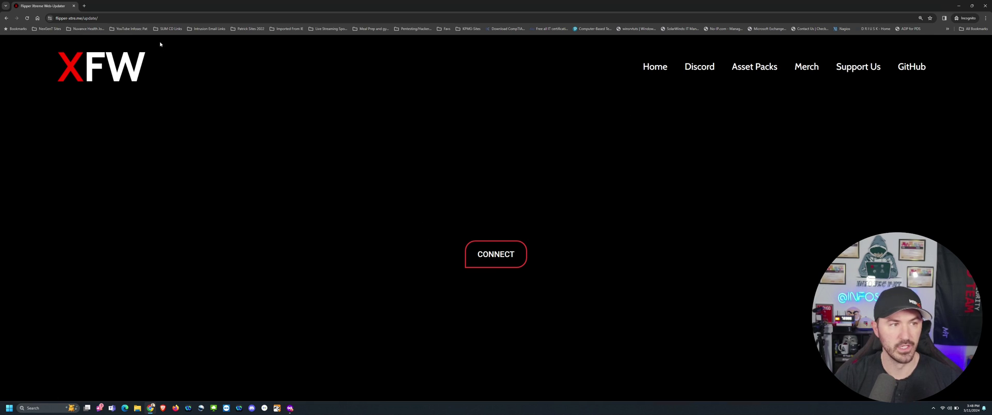
# - Return to the XFW-0053_02022024 release tab in Firefox and select its address
pyautogui.hotkey('alt', 'Tab')
pyautogui.click(95, 7)
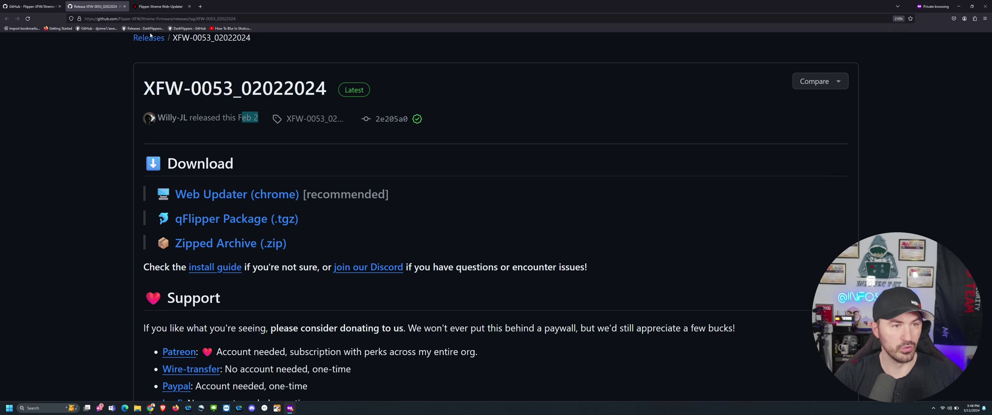
pyautogui.click(165, 19)
pyautogui.hotkey('ctrl', 'c')
# - Load the copied XFW-0053_02022024 release address in a new Chrome incognito tab, zoomed in
pyautogui.hotkey('alt', 'Tab')
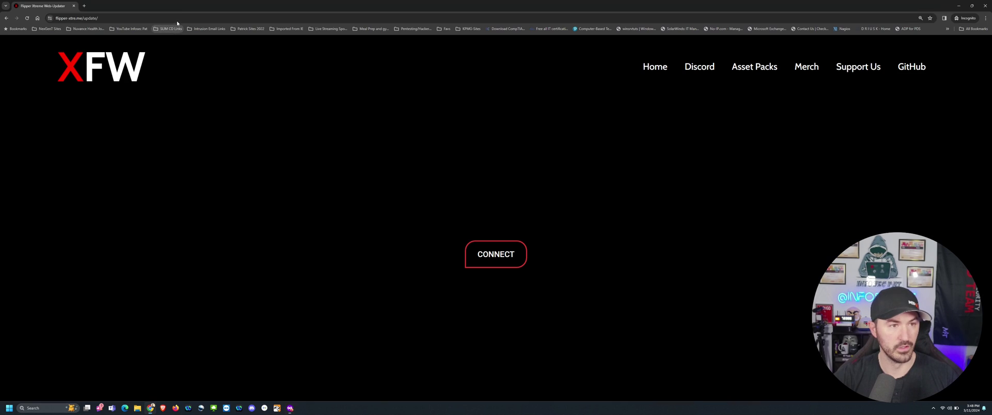
pyautogui.hotkey('ctrl', 't')
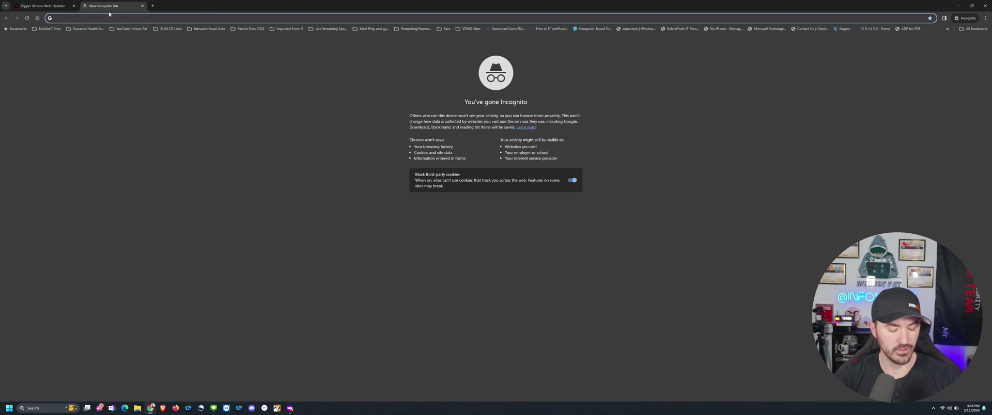
pyautogui.hotkey('ctrl', 'v')
pyautogui.press('Return')
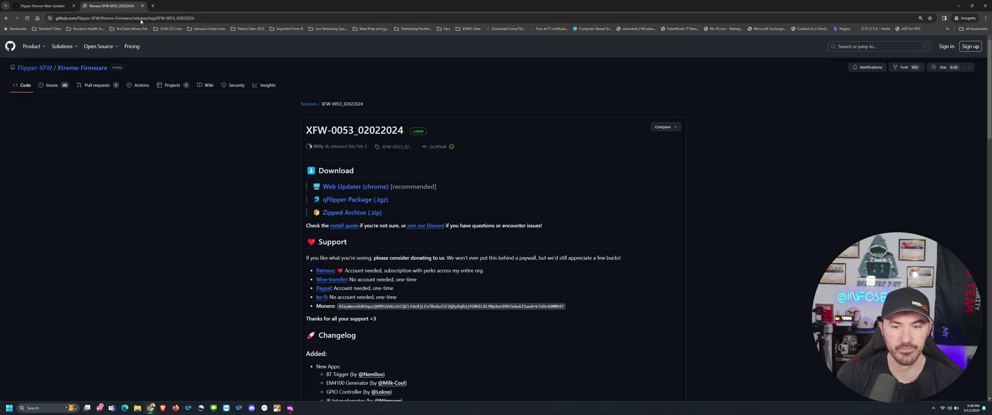
pyautogui.hotkey('ctrl', '+')
pyautogui.hotkey('ctrl', '+')
pyautogui.hotkey('ctrl', '+')
pyautogui.hotkey('ctrl', '+')
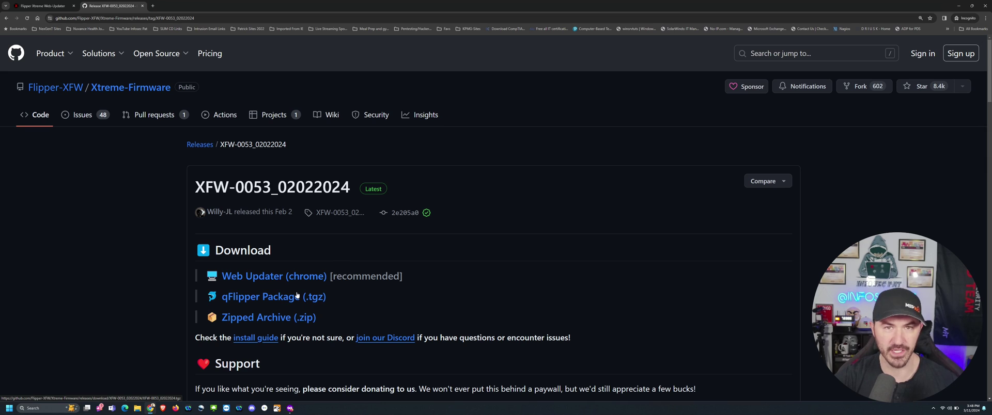
pyautogui.scroll(-1, 297, 296)
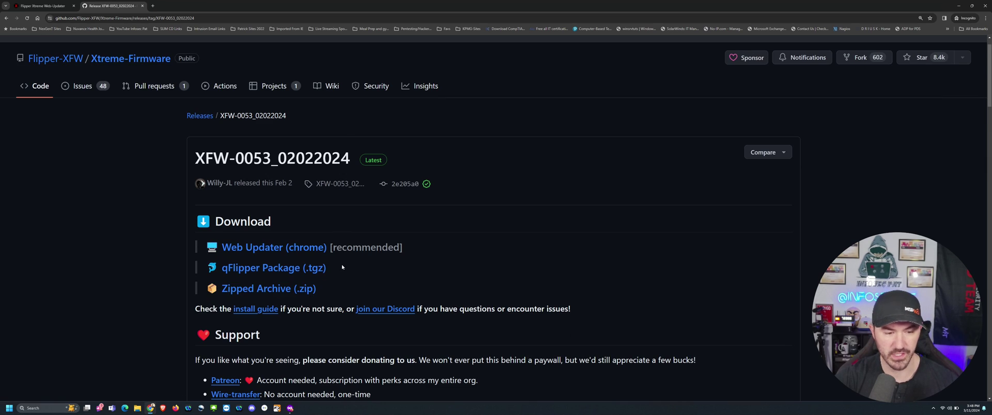
pyautogui.scroll(-2, 342, 267)
# - Open the 'install guide' link in a new tab and scroll through the Xtreme-Firmware README
pyautogui.rightClick(245, 252)
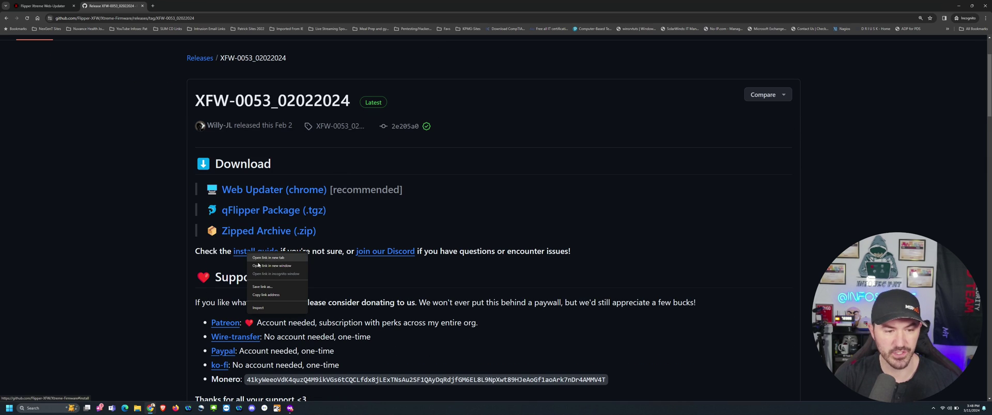
pyautogui.click(271, 257)
pyautogui.click(204, 6)
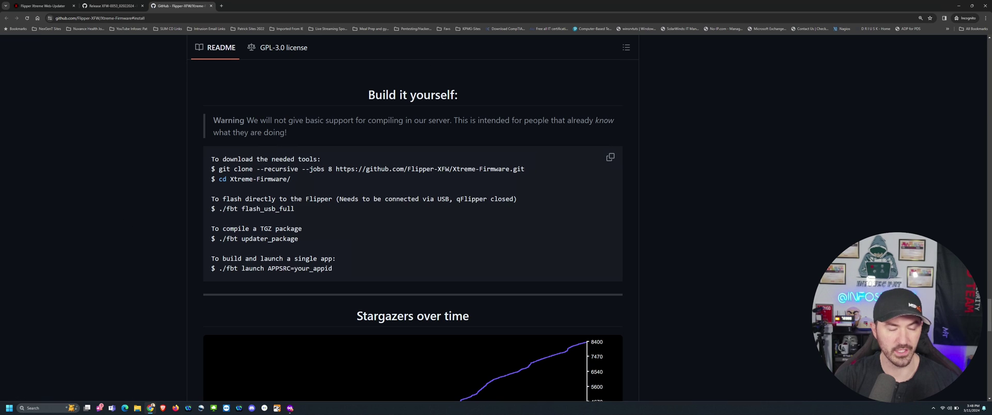
pyautogui.scroll(-5, 237, 166)
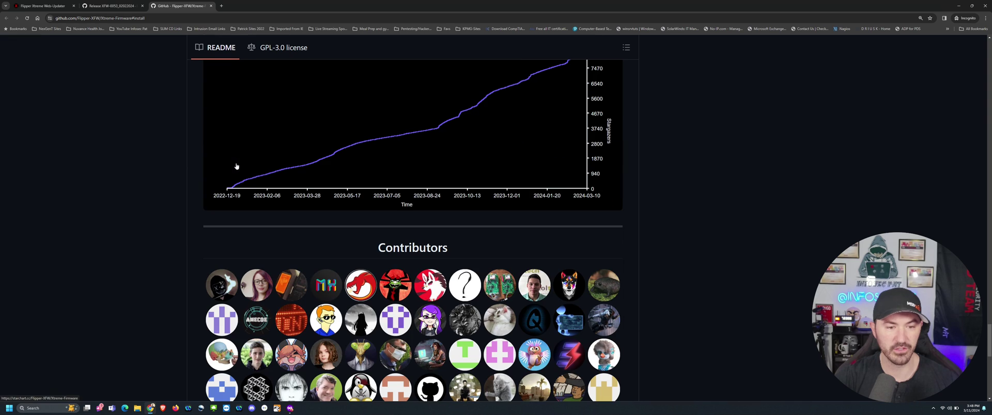
pyautogui.scroll(-1, 188, 219)
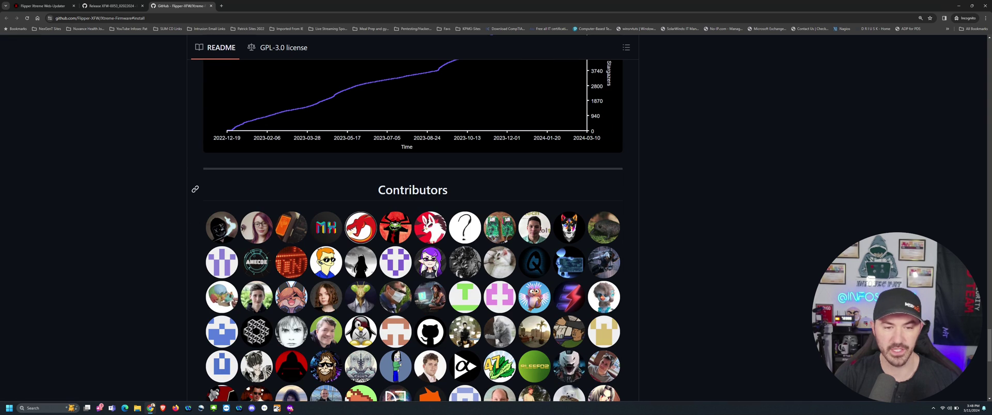
pyautogui.scroll(-1, 341, 223)
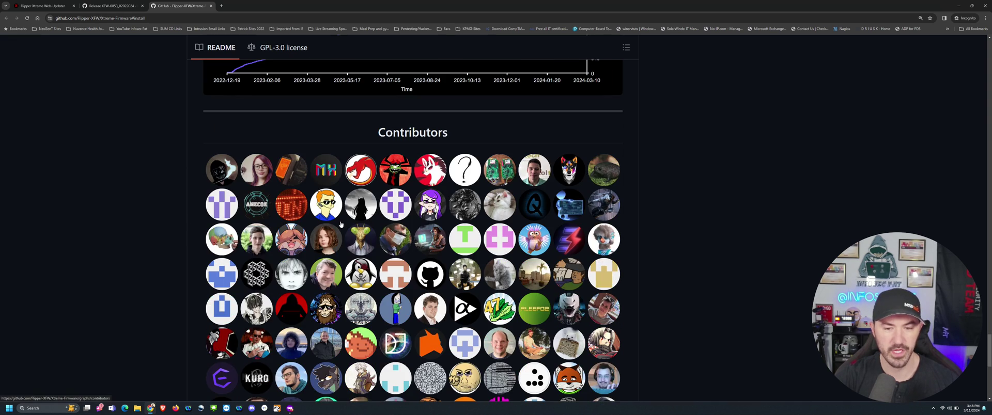
pyautogui.scroll(-1, 340, 223)
pyautogui.scroll(-1, 340, 223)
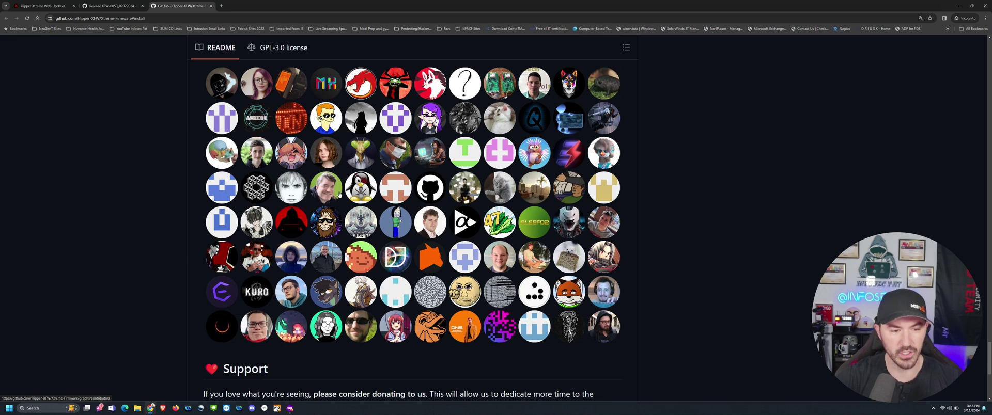
# - Back on the updater tab, connect to the Flipper on COM5 after dismissing an empty port chooser
pyautogui.click(120, 7)
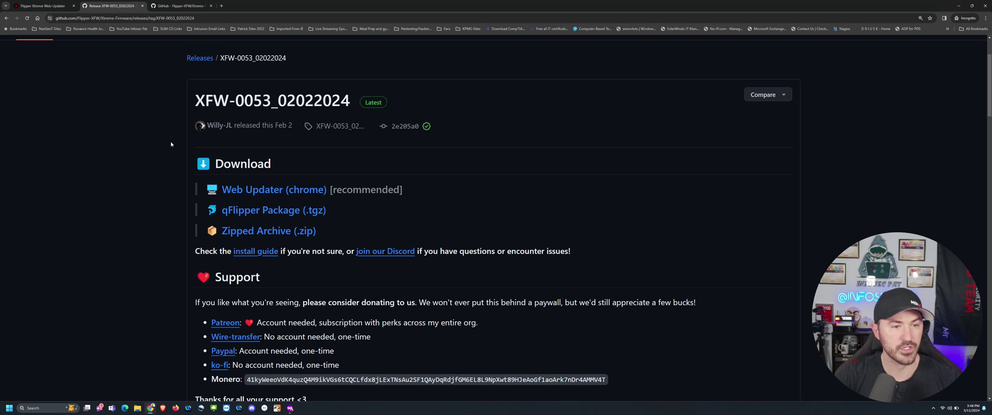
pyautogui.click(42, 6)
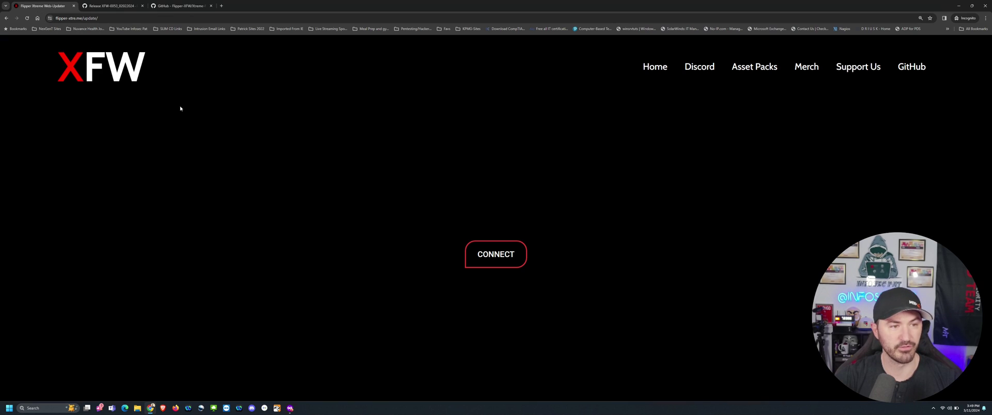
pyautogui.click(491, 254)
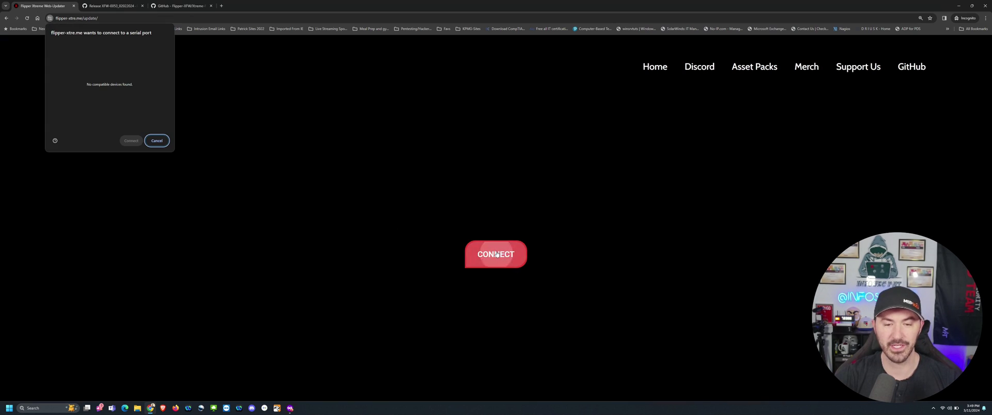
pyautogui.click(157, 142)
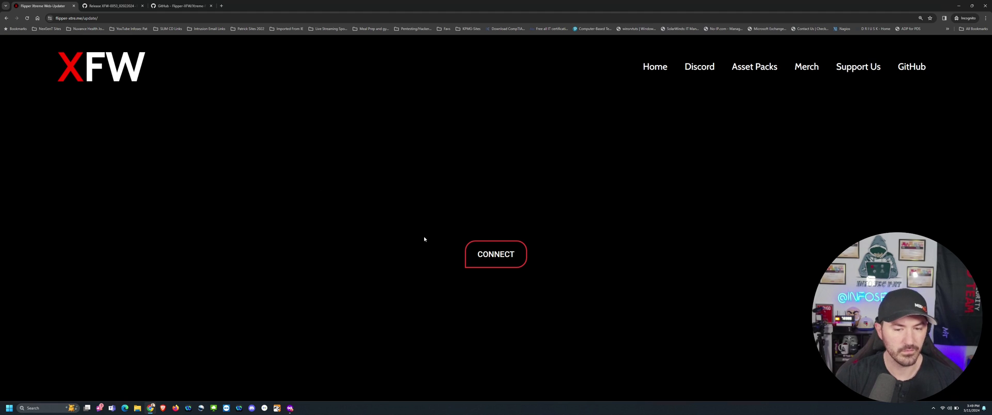
pyautogui.click(472, 254)
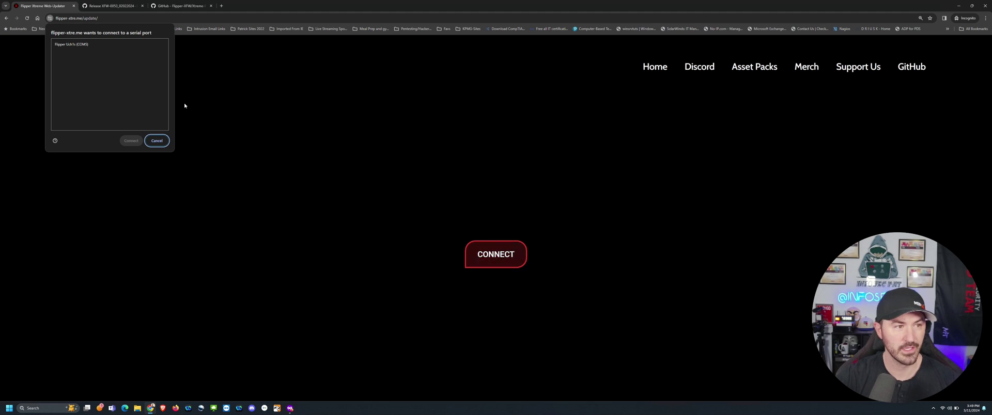
pyautogui.click(87, 46)
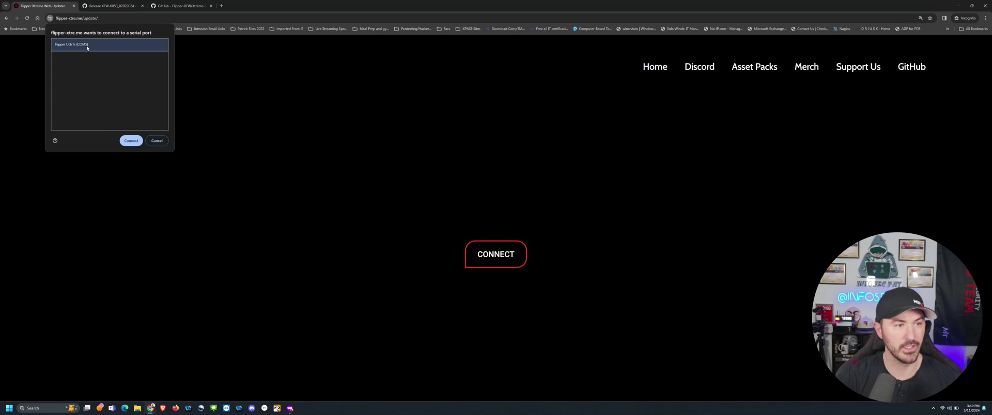
pyautogui.click(130, 141)
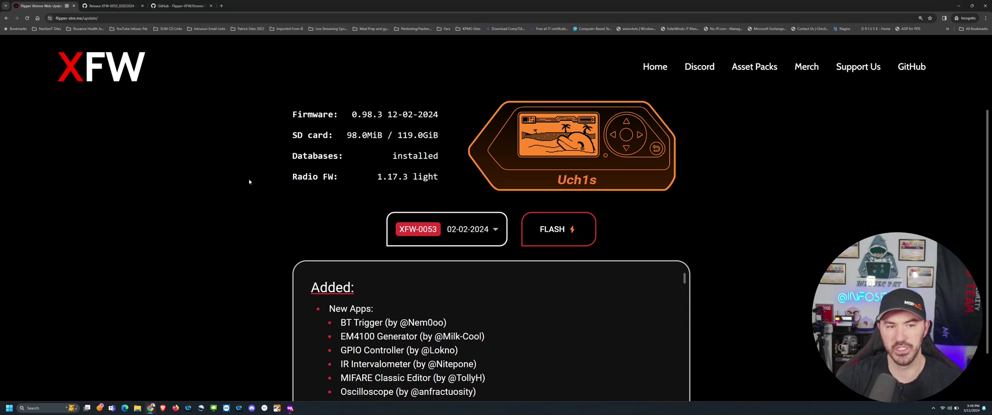
pyautogui.scroll(-1, 252, 185)
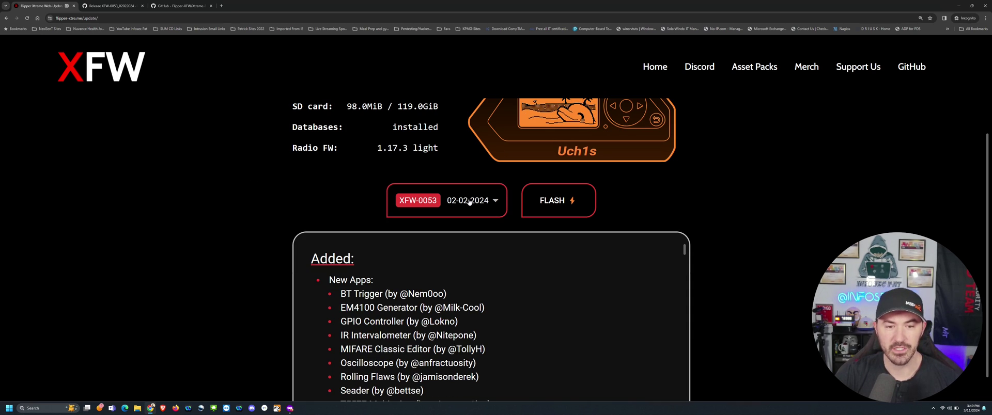
pyautogui.click(111, 5)
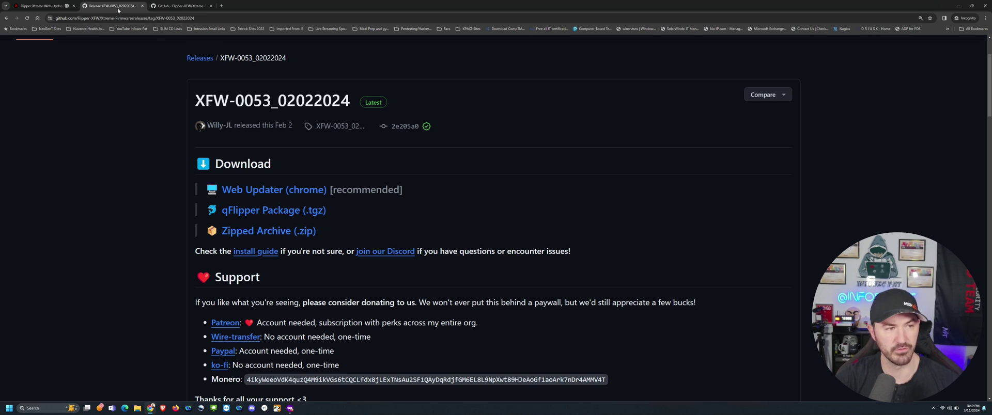
pyautogui.click(56, 5)
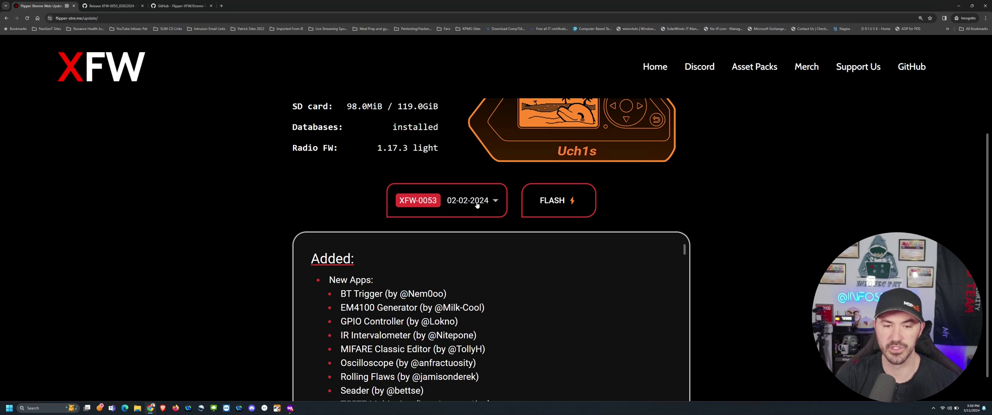
# - Start flashing XFW-0053 with FLASH next to the version selector
pyautogui.scroll(1, 439, 237)
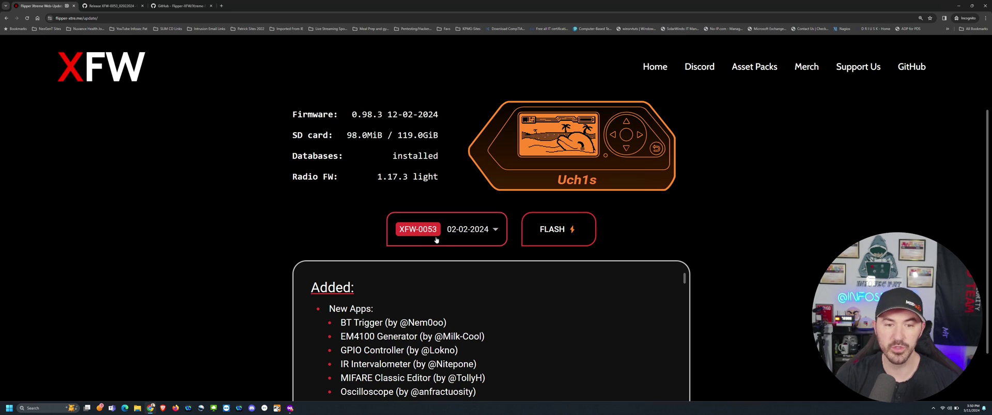
pyautogui.click(557, 229)
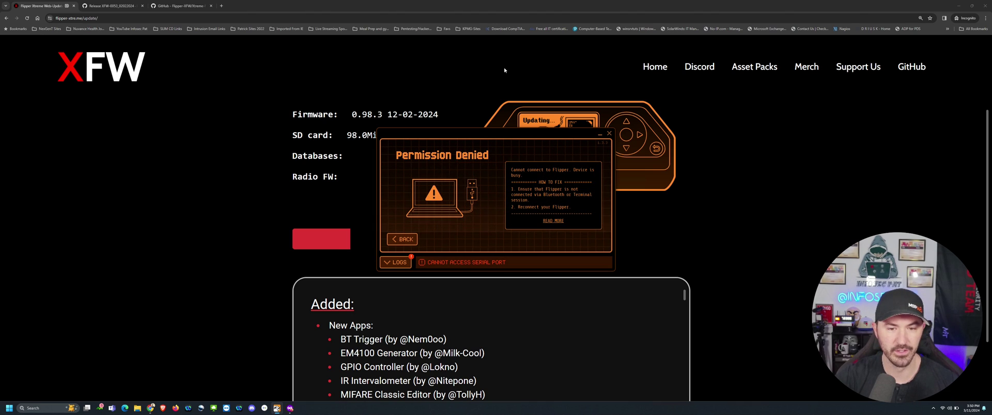
# - Close the Permission Denied warning so the XFW-0053 firmware files continue loading
pyautogui.click(609, 134)
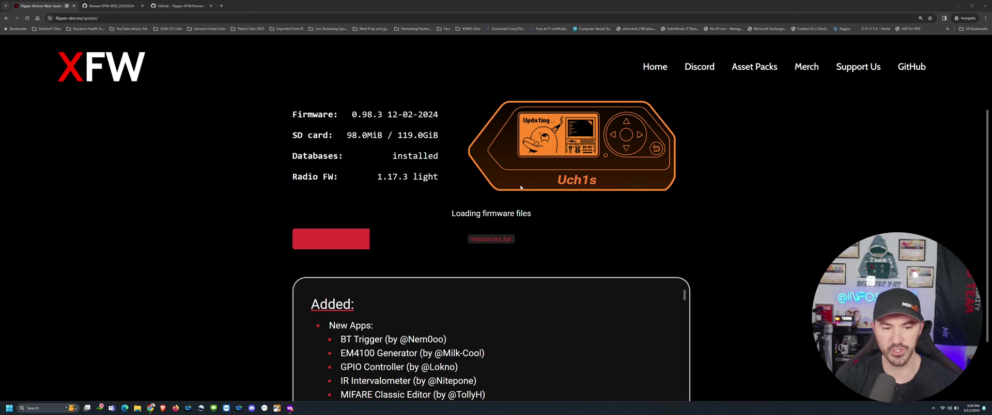